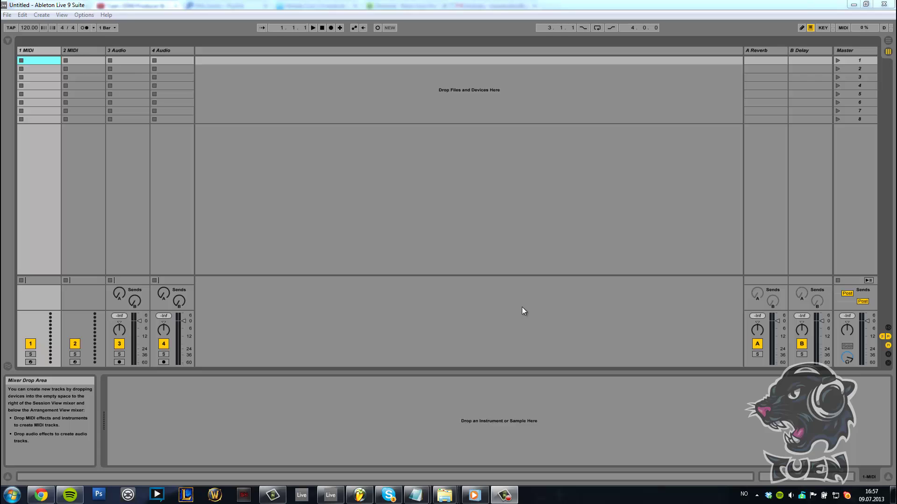
Open the plug-in browser and load Massive on the first MIDI track
click(9, 40)
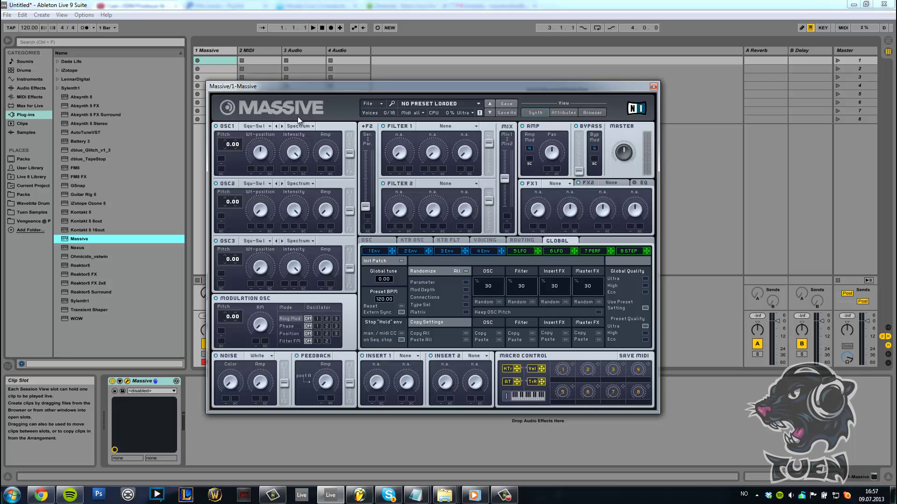
Open FL Studio 11 and add a Massive channel from the full generator plugin list
right_click(360, 495)
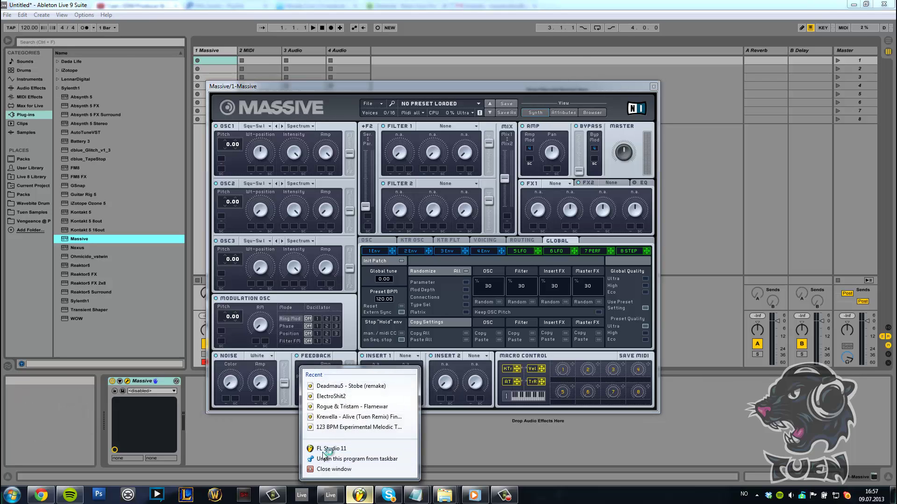
click(336, 444)
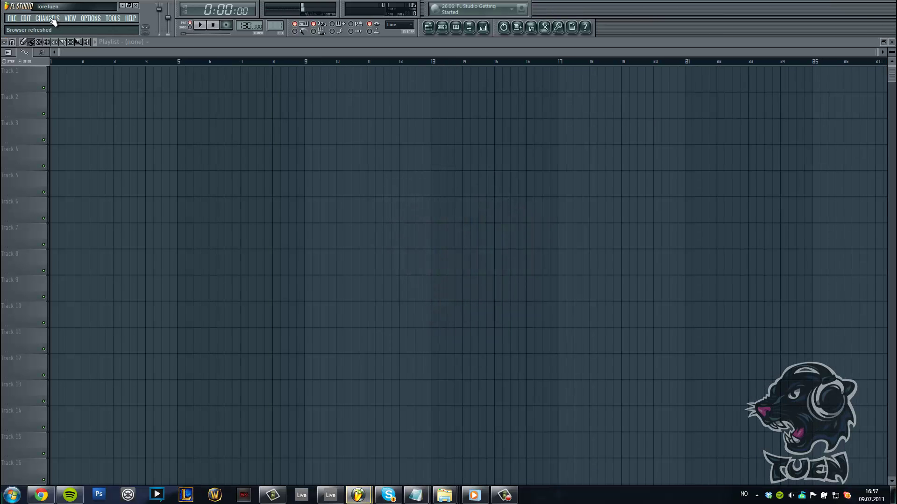
click(49, 19)
mouse_move(58, 27)
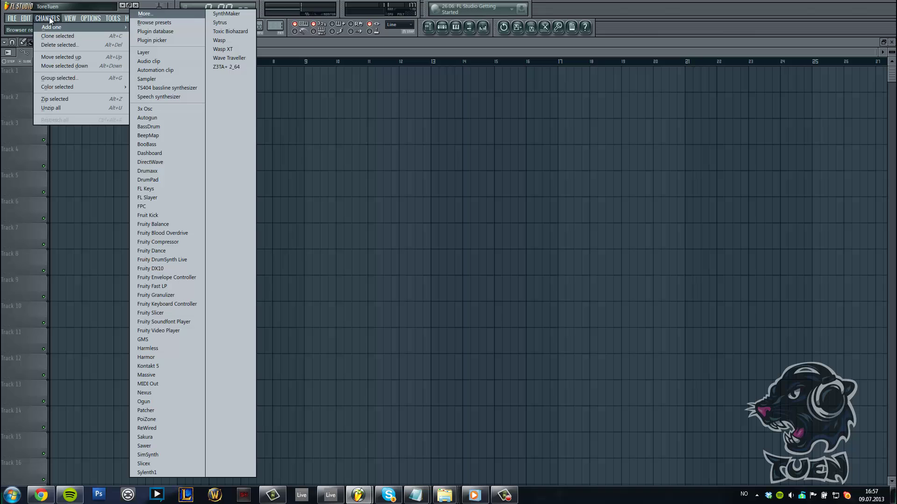
click(151, 13)
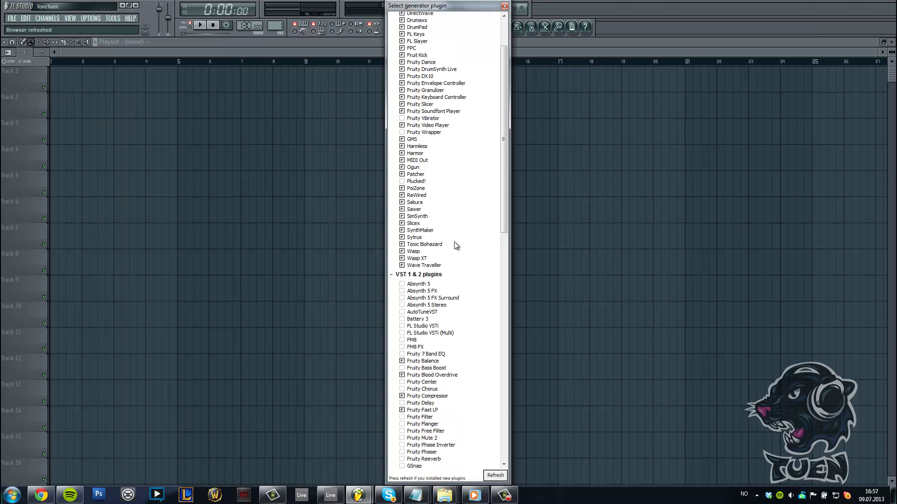
scroll(455, 238, down, 5)
scroll(462, 226, down, 15)
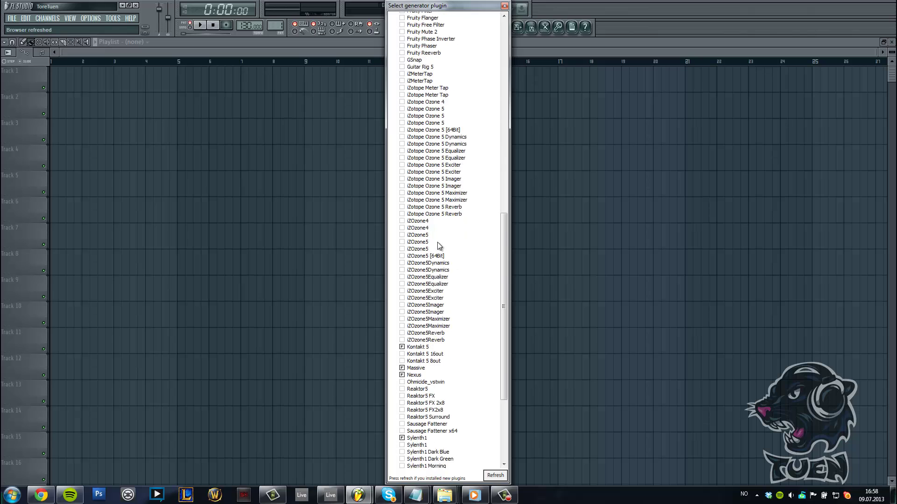
scroll(443, 421, down, 1)
click(415, 300)
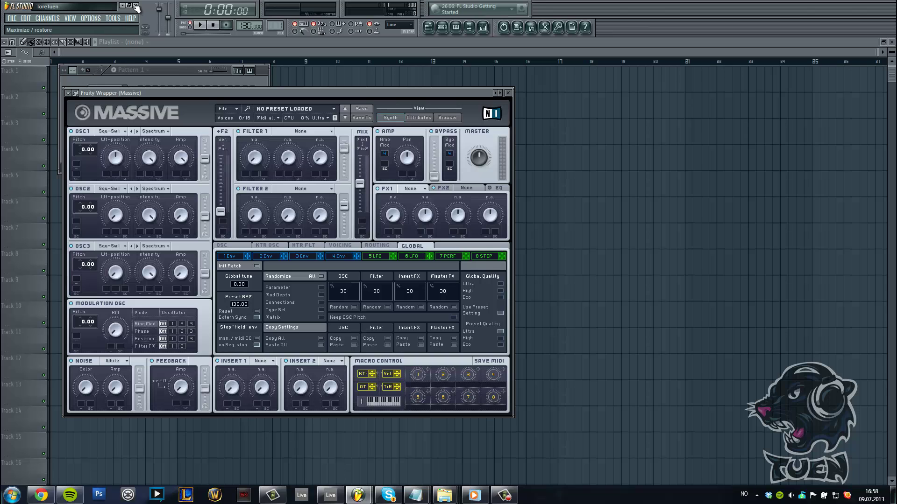
Close FL Studio without saving the untitled project
click(136, 6)
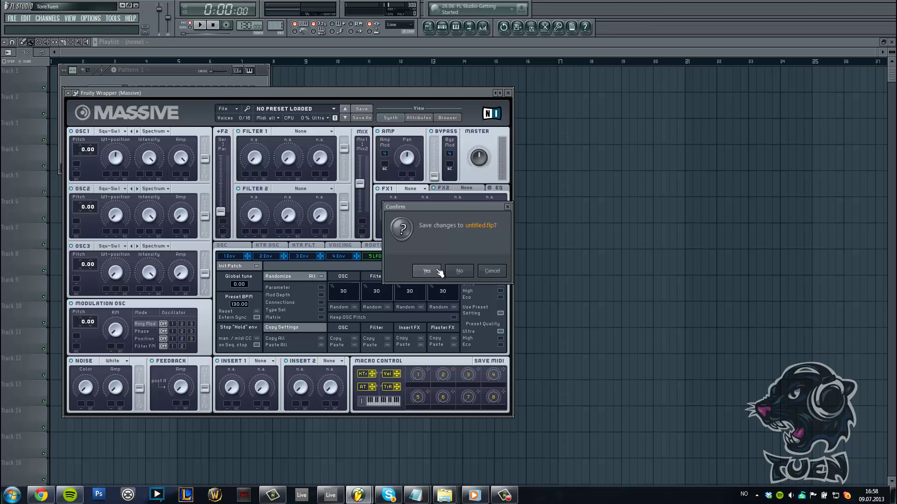
click(462, 273)
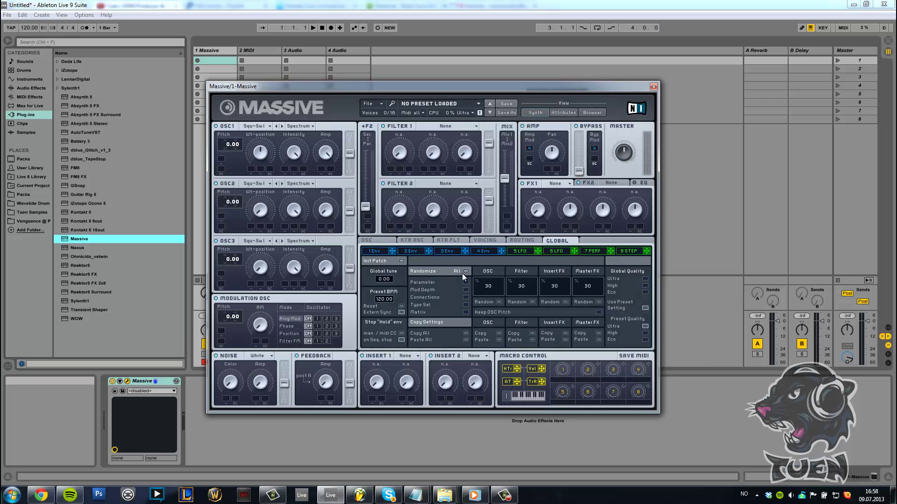
Listen to the reference track "Swing Break" in Windows Media Player, pause it, and return to Massive
click(474, 495)
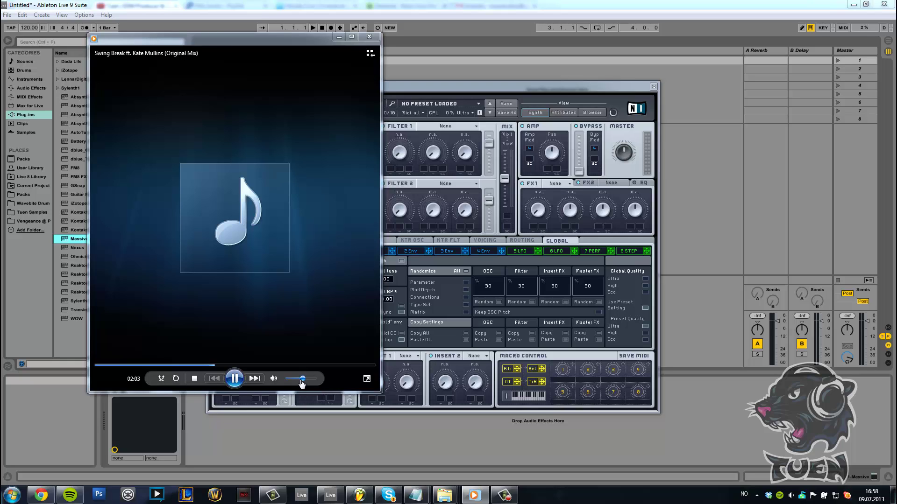
click(231, 376)
click(474, 496)
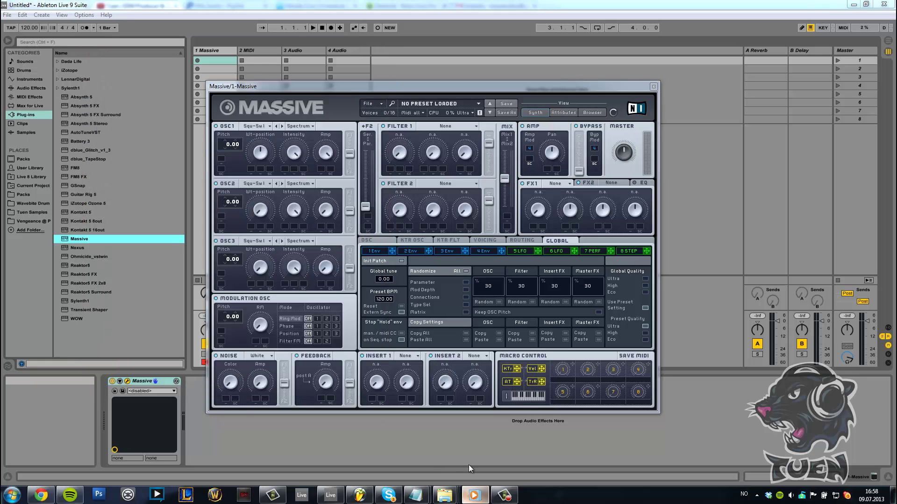
click(324, 88)
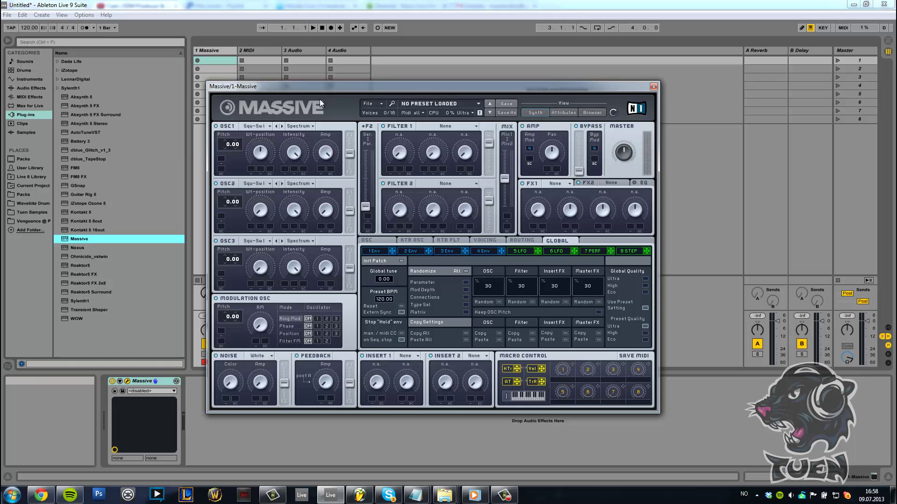
Show envelope 1 and modulate OSC1's pitch with it by 24.00, testing the sound with a note
click(382, 251)
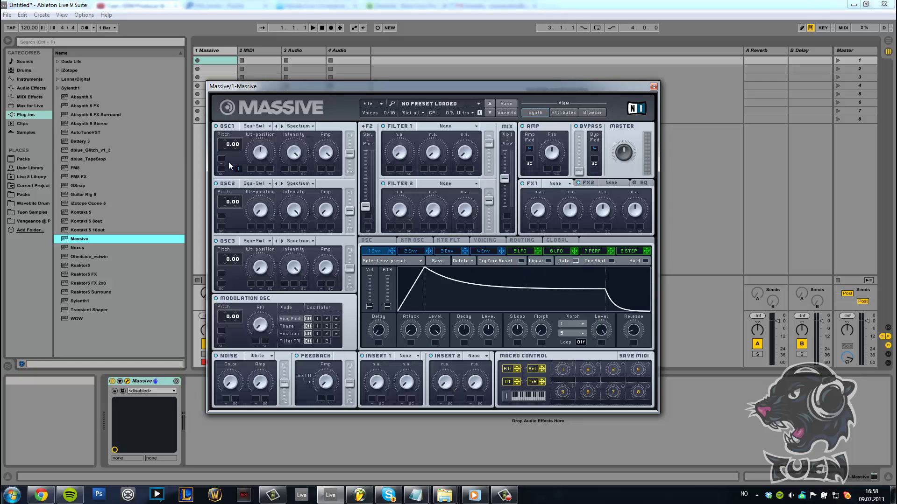
drag(221, 162, 245, 136)
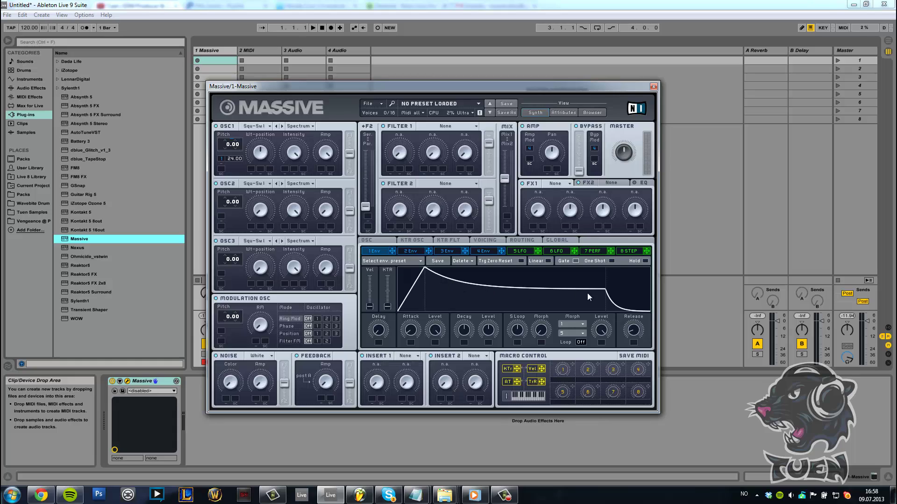
key(a)
Lower envelope 1's decay level to its minimum and lengthen its attack
drag(485, 332, 484, 362)
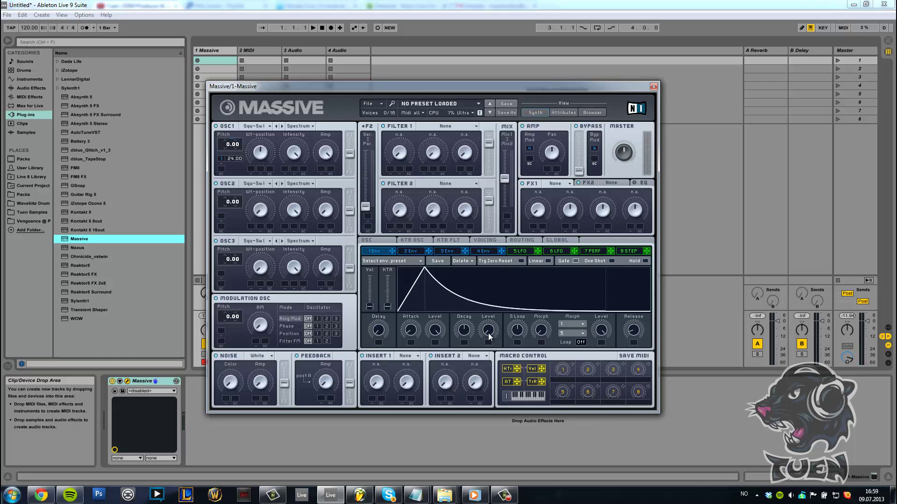
drag(489, 333, 480, 395)
drag(410, 332, 410, 315)
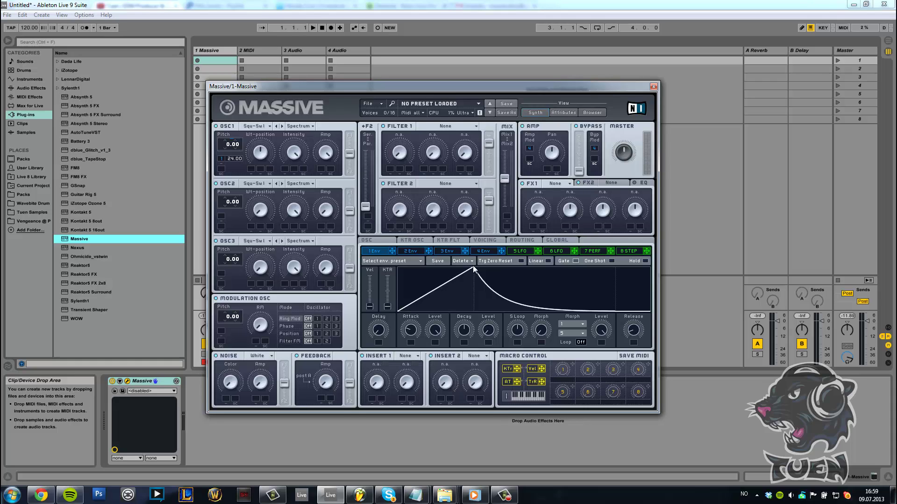
Try a much longer and then a shorter attack on envelope 1 to compare the pitch rise
drag(437, 85, 439, 85)
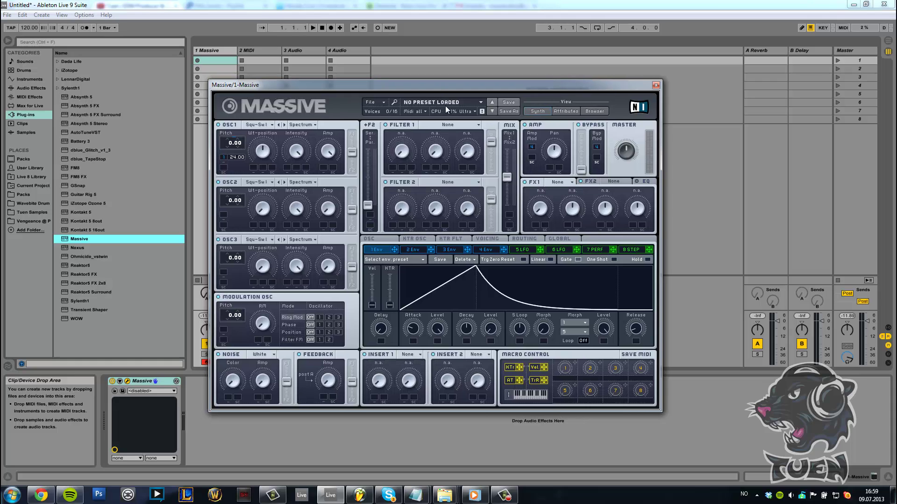
drag(412, 332, 414, 217)
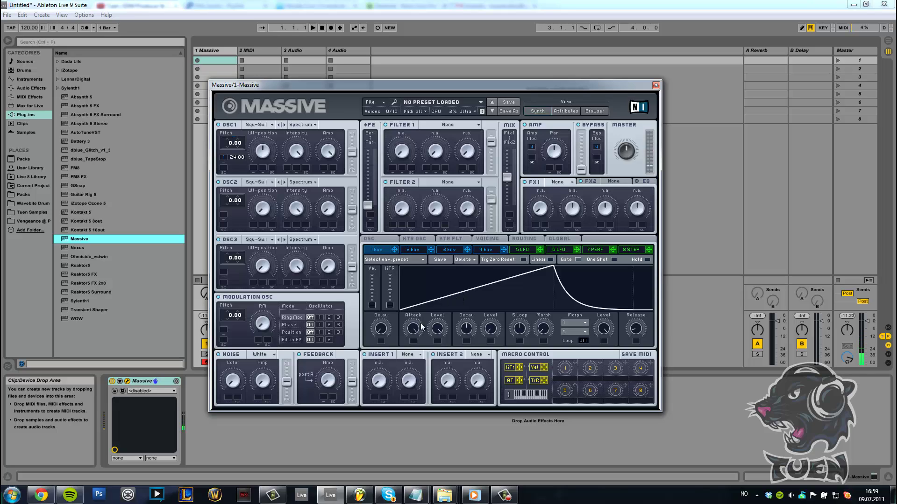
drag(413, 330, 406, 386)
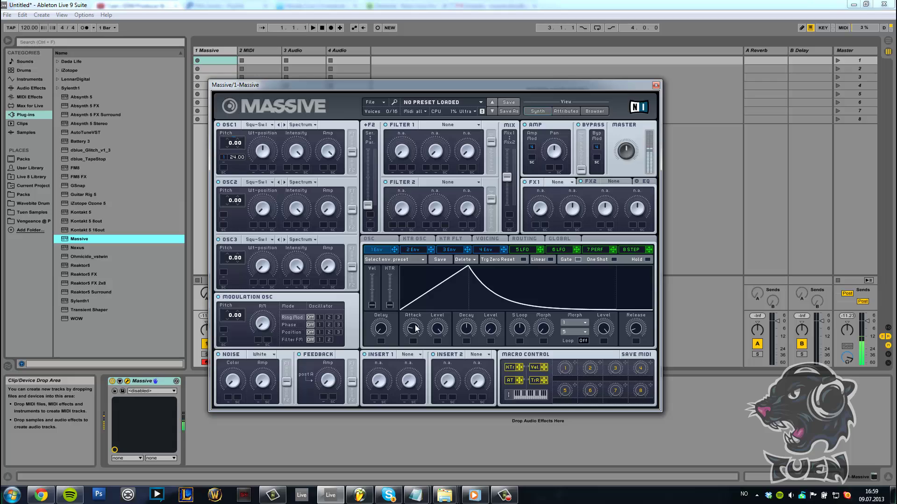
drag(415, 325, 415, 325)
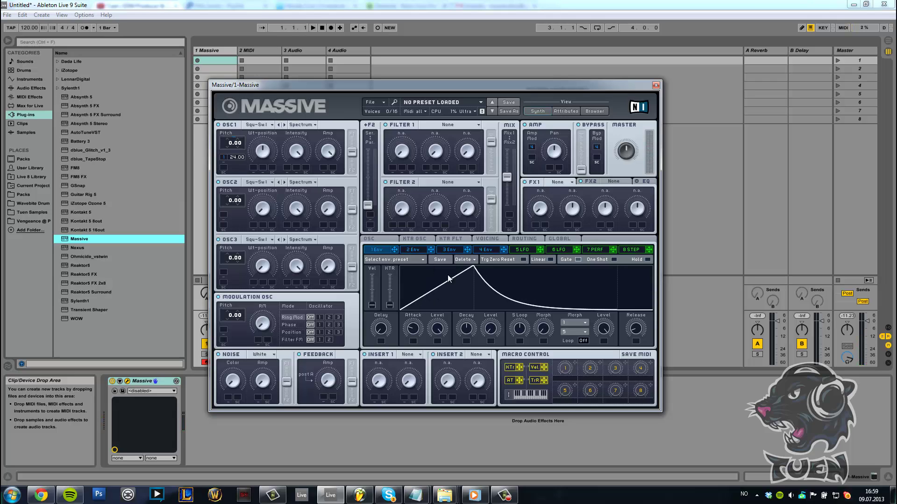
Start a new sound in Massive to reset all its settings
click(381, 103)
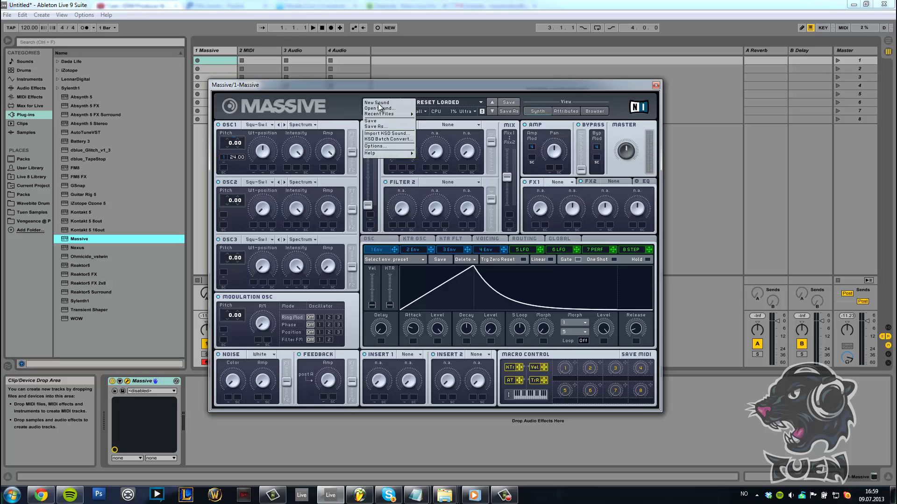
click(379, 103)
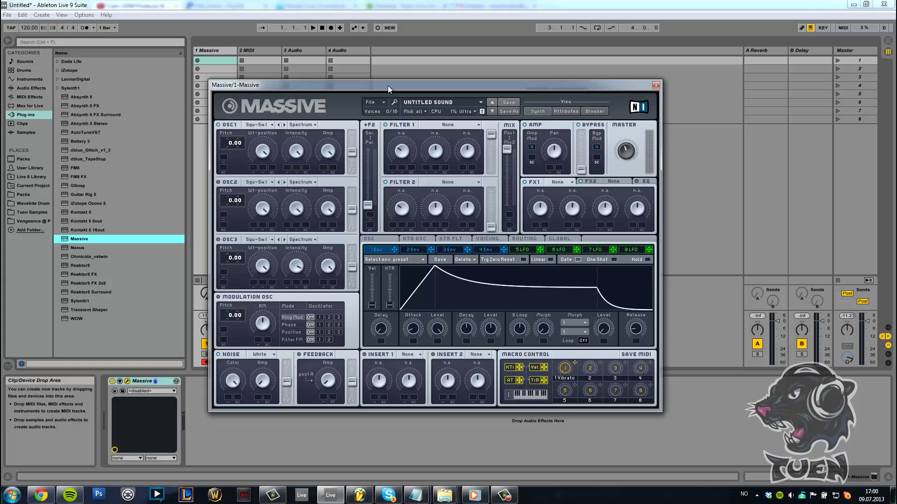
drag(380, 89, 377, 87)
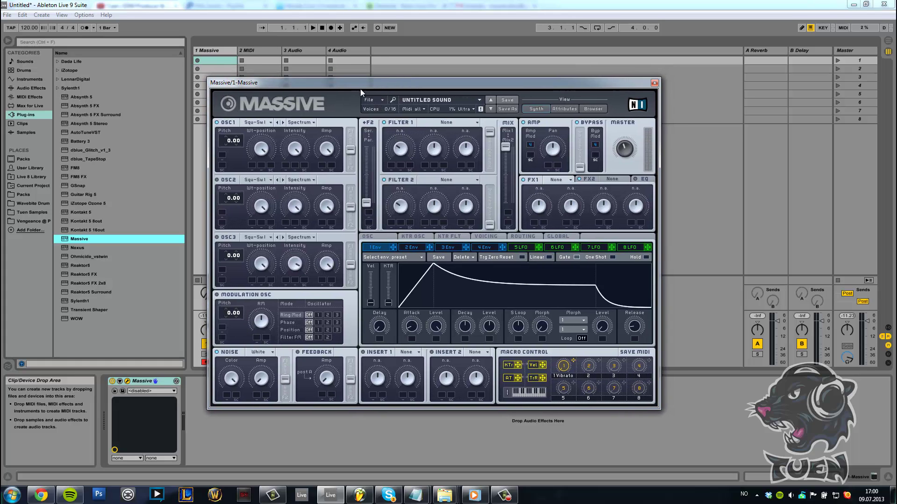
Set OSC1's wavetable to Pulse-Saw Sync and route the oscillator fully to Filter 1
click(262, 123)
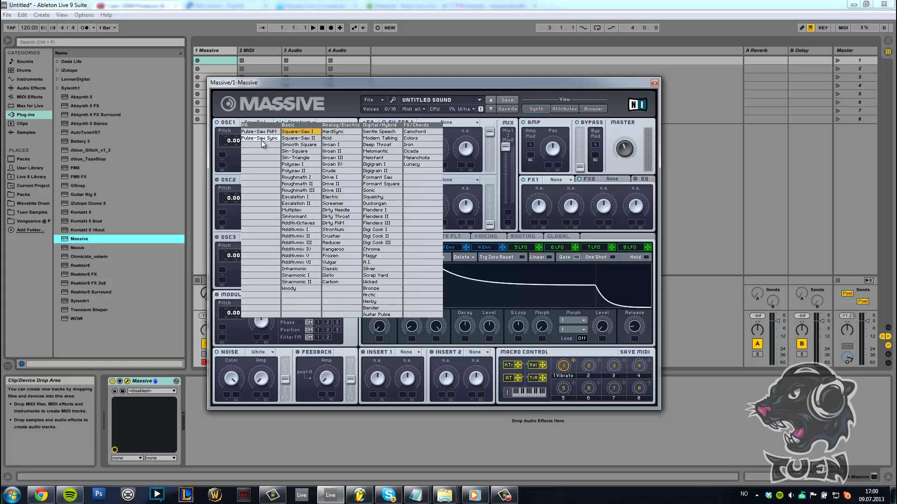
click(262, 139)
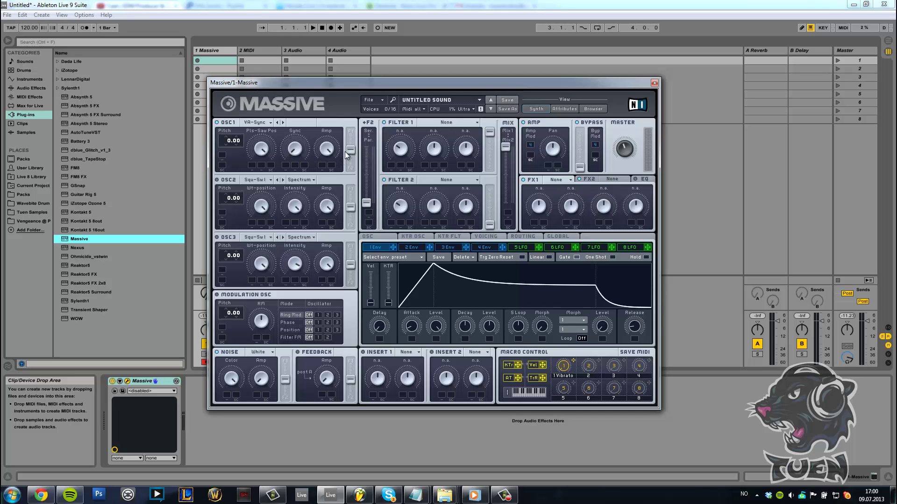
drag(348, 150, 350, 93)
Set OSC1's pitch to -24.00 and modulate it with envelope 1 by 48.00
drag(229, 146, 231, 154)
drag(394, 248, 223, 157)
drag(237, 149, 239, 145)
Lengthen envelope 1's attack and lower its decay level to the minimum
drag(411, 331, 415, 314)
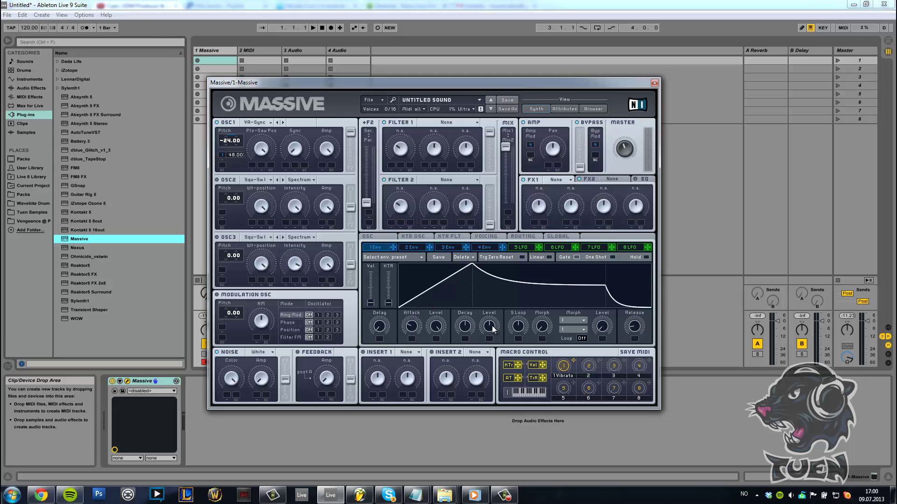
drag(490, 327, 491, 350)
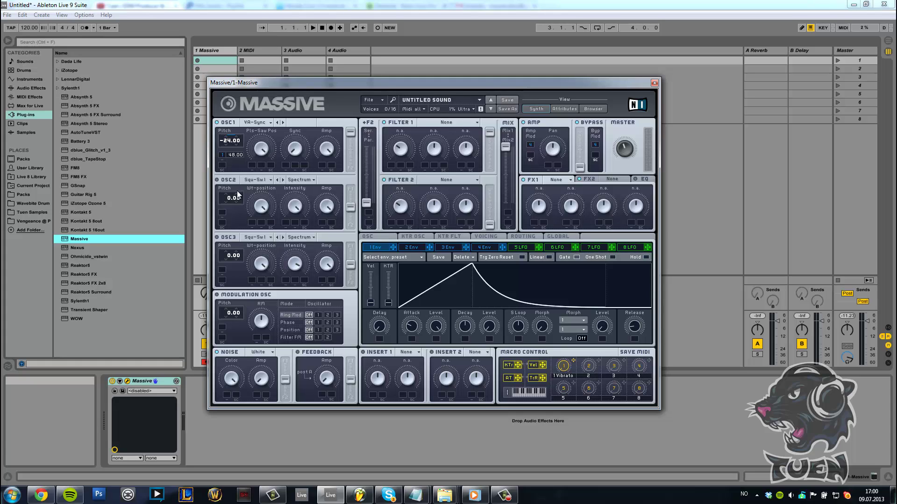
Set OSC2's wavetable to Dirty Needle and route the oscillator fully to Filter 1
click(255, 179)
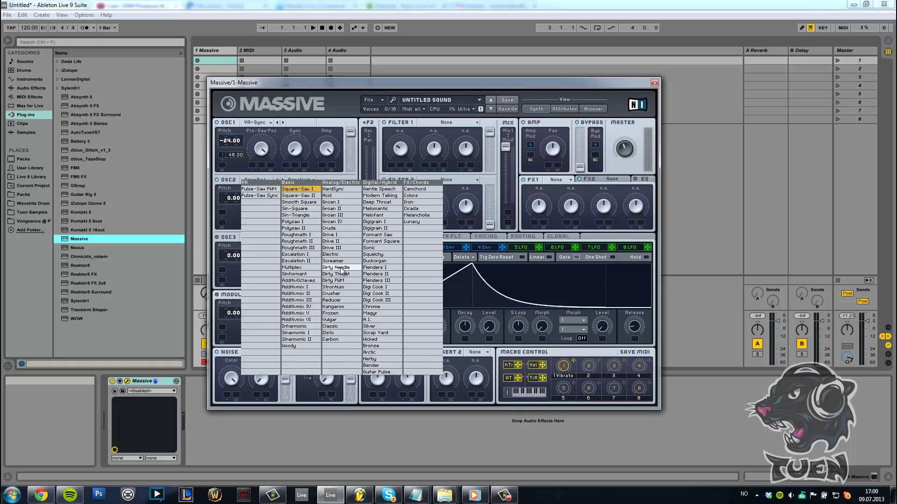
click(340, 267)
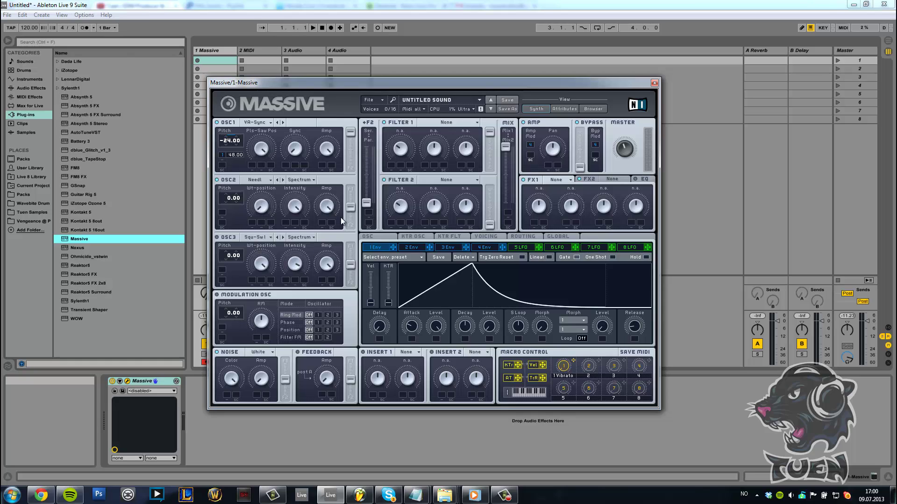
drag(350, 208, 344, 152)
Set OSC2's pitch to -24.00, modulate it with envelope 1 by 48.00, and play a test note
drag(227, 198, 226, 204)
mouse_move(392, 247)
mouse_down()
mouse_move(223, 210)
mouse_move(239, 207)
mouse_up()
key(a)
Set OSC3's wavetable to Sin-Triangle and route the oscillator fully to Filter 2
click(263, 238)
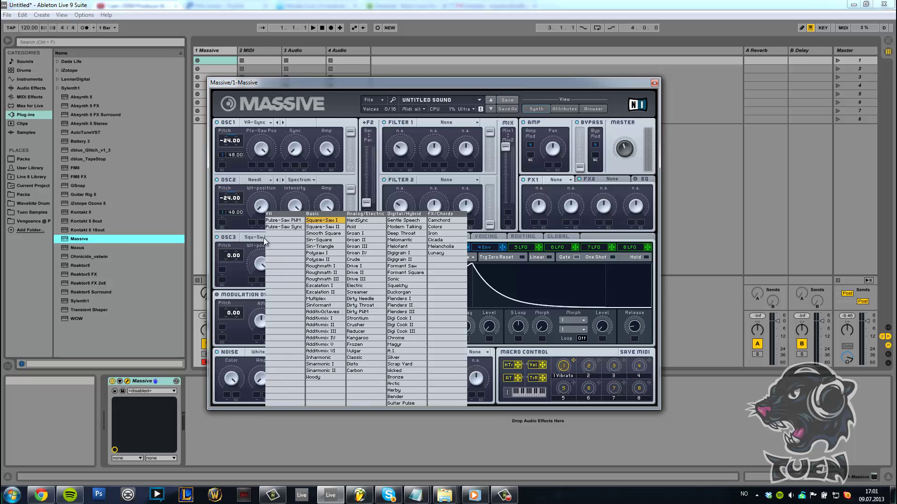
click(312, 247)
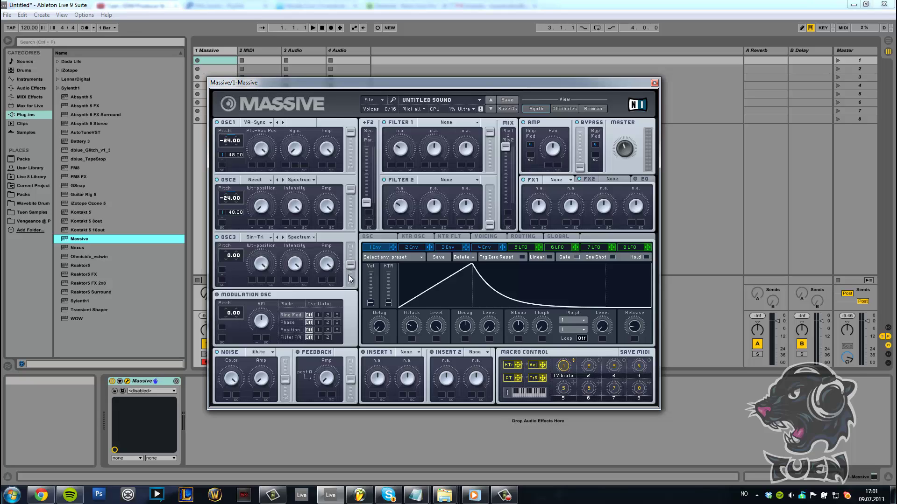
drag(349, 265, 349, 331)
Set OSC3's pitch to -24.00 and modulate it with envelope 1 by 48.00
drag(228, 259, 228, 262)
click(222, 271)
drag(237, 268, 233, 270)
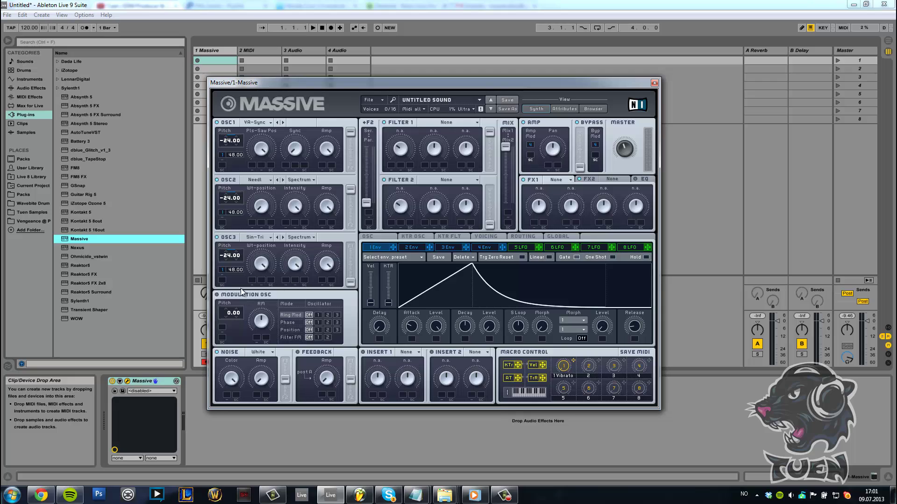
drag(232, 274, 240, 270)
Set Filter 1's type to Scream and raise its cutoff
click(450, 121)
click(436, 175)
drag(403, 151, 416, 20)
click(384, 123)
Set Filter 2's type to Bandreject and raise its output level
click(444, 181)
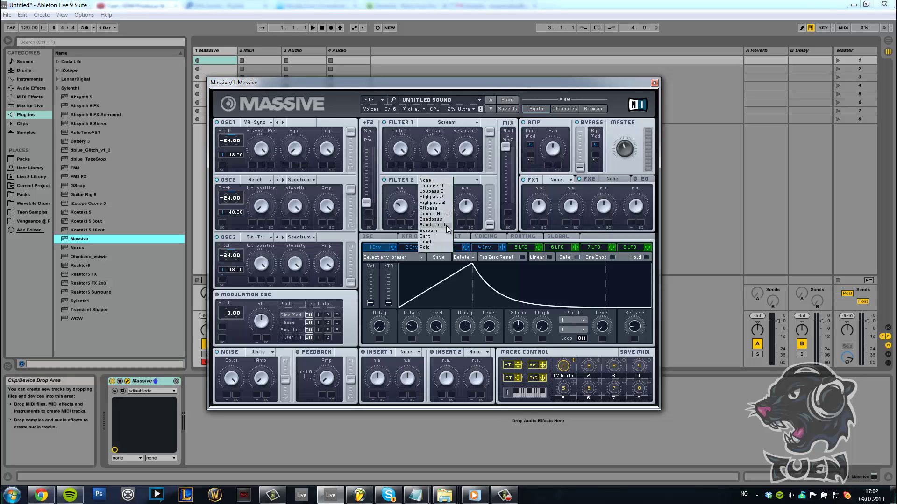
click(433, 225)
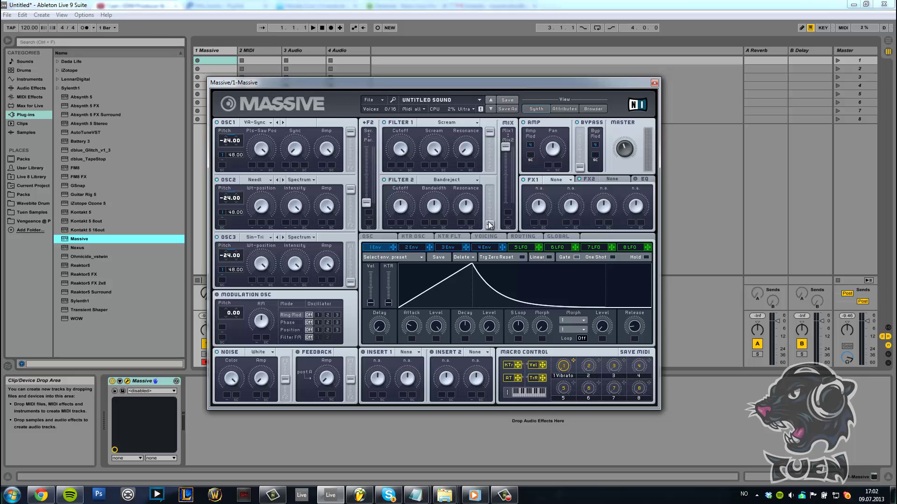
drag(489, 225, 488, 189)
Apply envelope modulation to Filter 2's cutoff and bandwidth
key(a)
drag(390, 223, 382, 271)
drag(424, 222, 461, 223)
Load the Tele Tube effect in FX1 and audition the sound
click(553, 181)
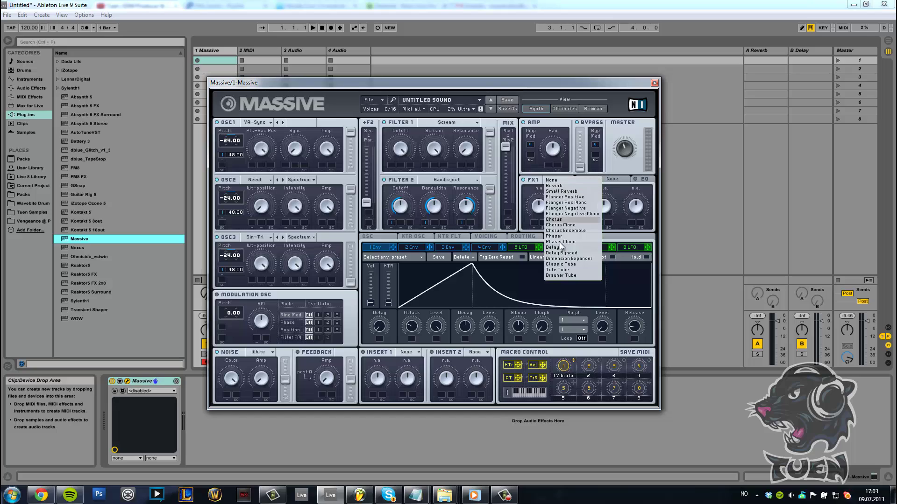
click(564, 272)
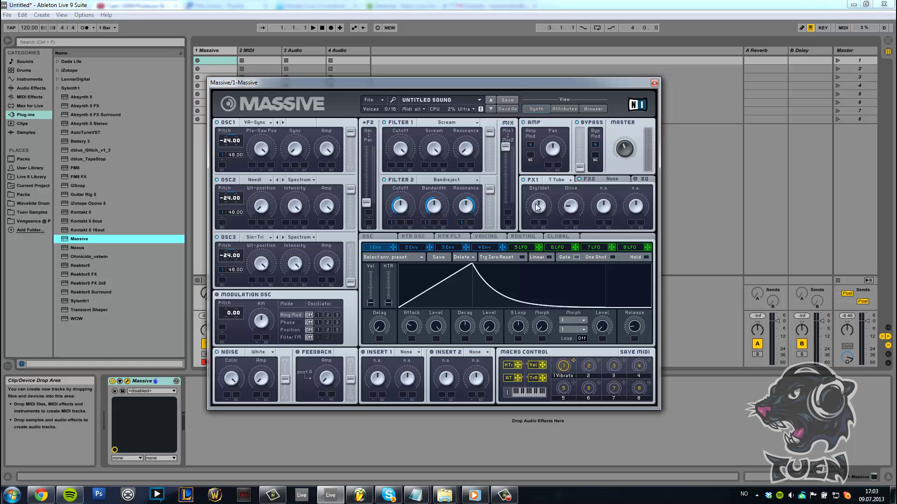
key(a)
Load the Dimension Expander in FX2 with reduced Dry/Wet and Size, and hide Live's browser
click(592, 178)
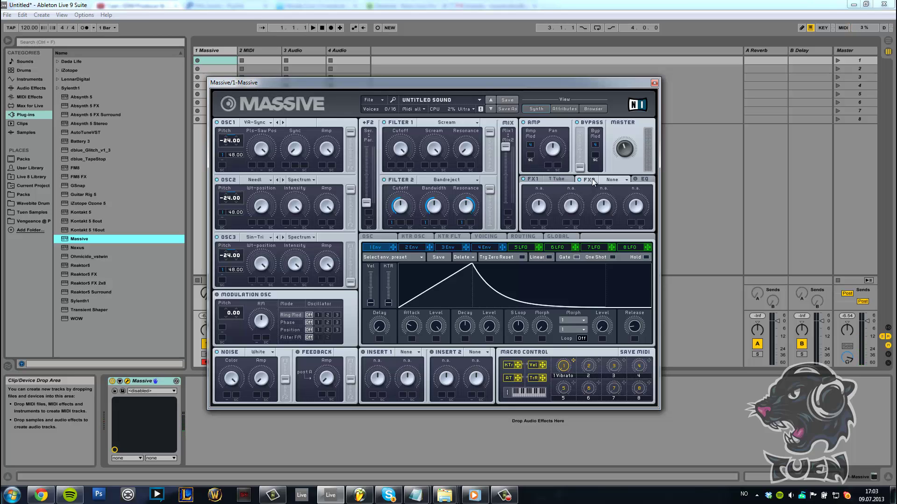
click(609, 180)
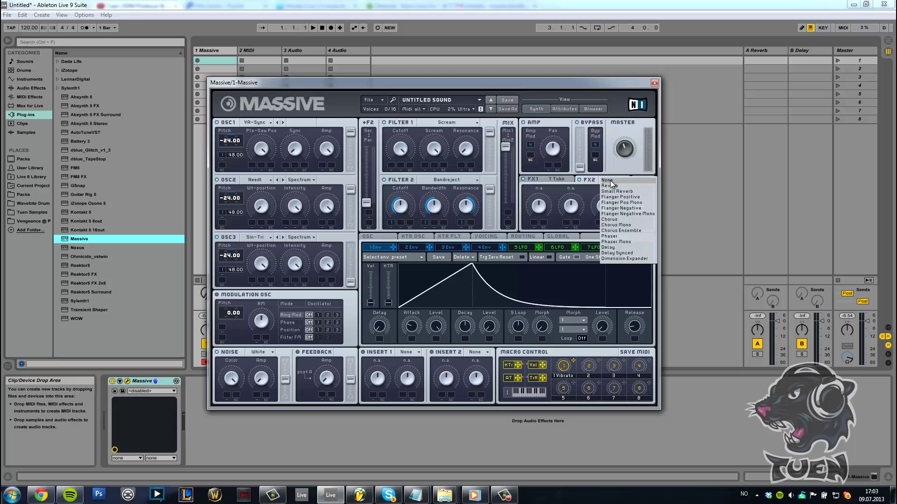
click(623, 258)
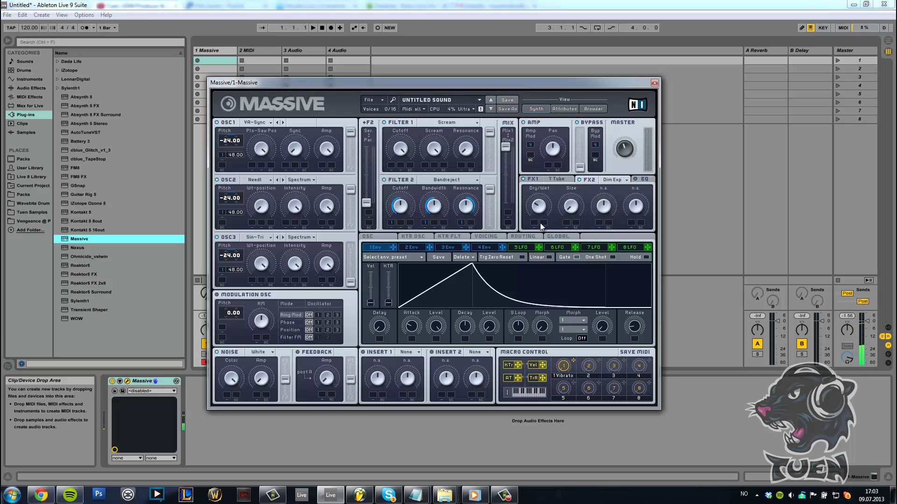
click(8, 40)
Lower Massive's master volume and raise the High Shelf of its EQ
click(626, 151)
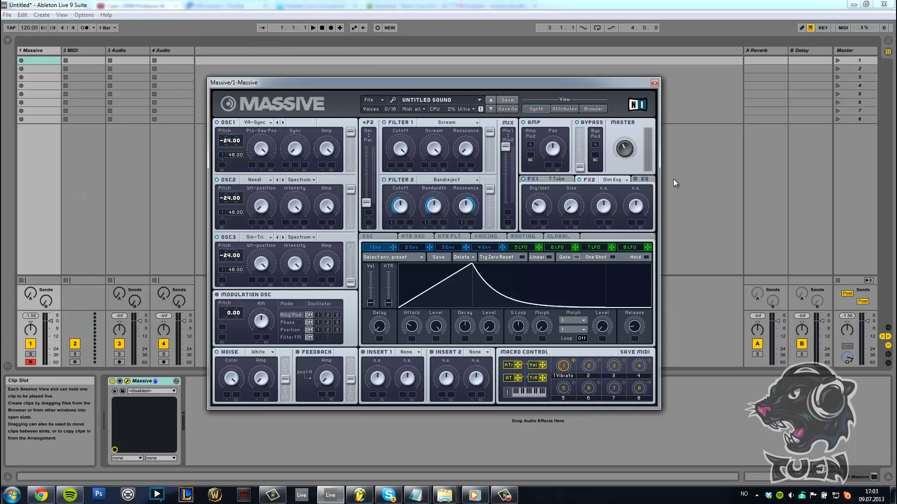
click(644, 180)
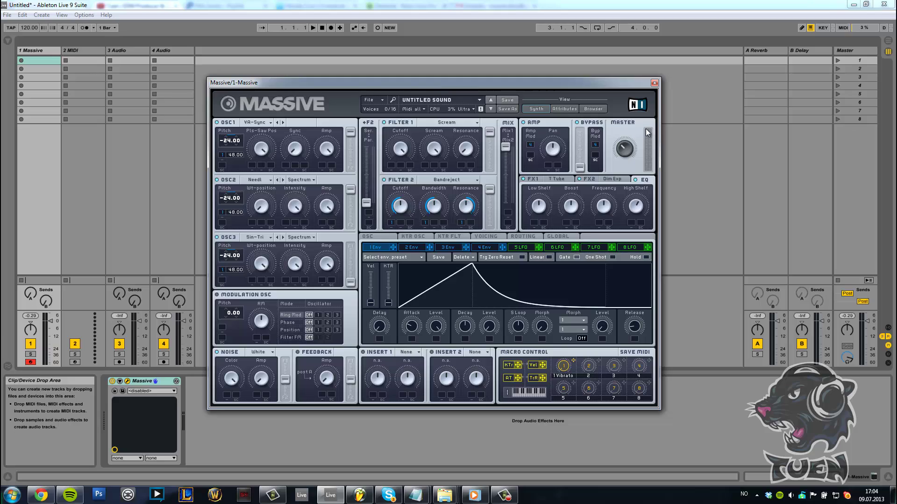
Set Unisono to 2 voices and enable the Pan Position unisono spread
click(485, 236)
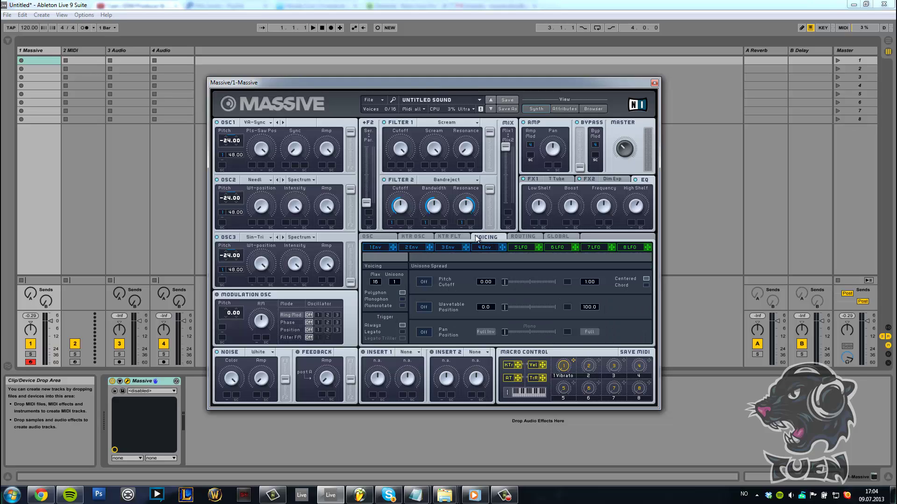
click(424, 332)
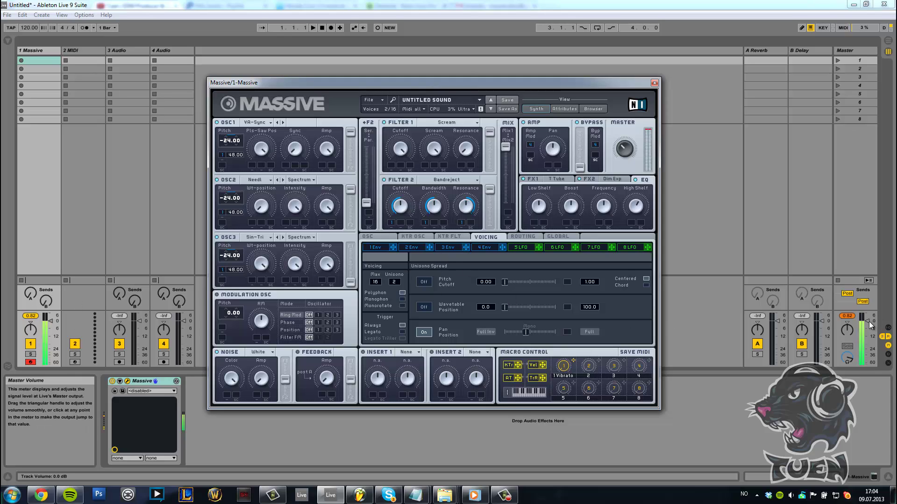
Lower the Massive track's mixer volume to -3.0 dB
click(51, 324)
drag(49, 321, 49, 323)
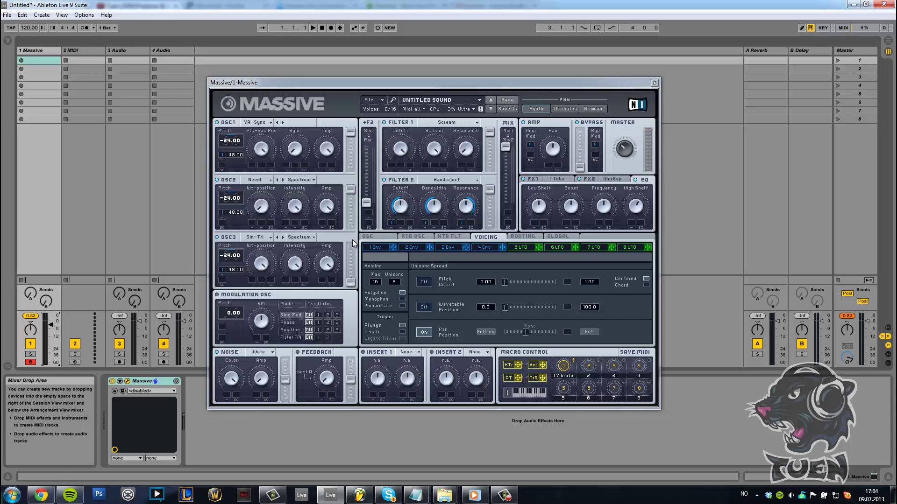
click(558, 104)
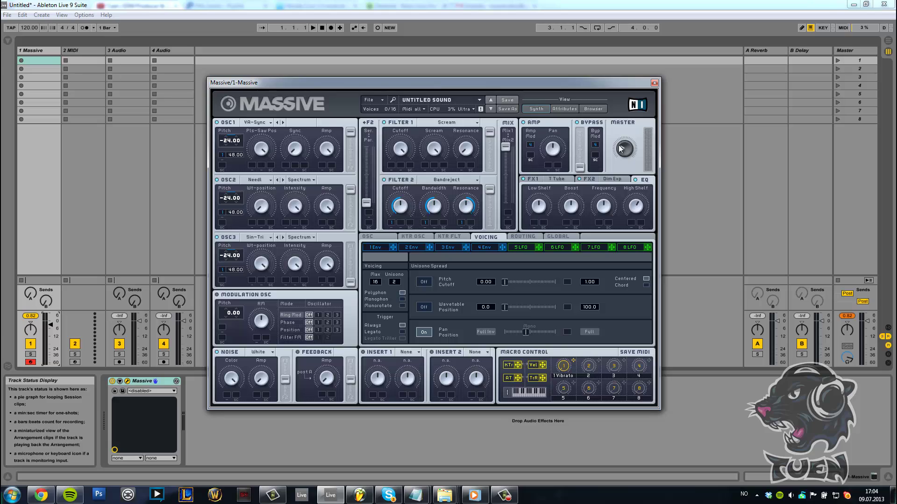
Enable the Pitch Cutoff unisono spread and set the filter mix fader to midway between Mix1 and Mix2
click(424, 283)
click(425, 281)
click(425, 282)
drag(505, 147, 505, 182)
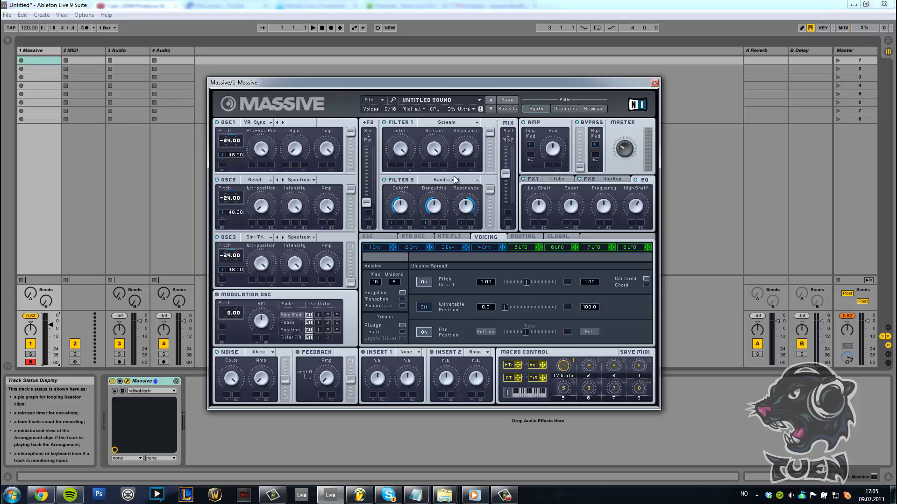
key(a)
Assign macro 2 to the Attack of envelope 1 and fine-tune the attack time
click(380, 248)
drag(598, 364, 412, 338)
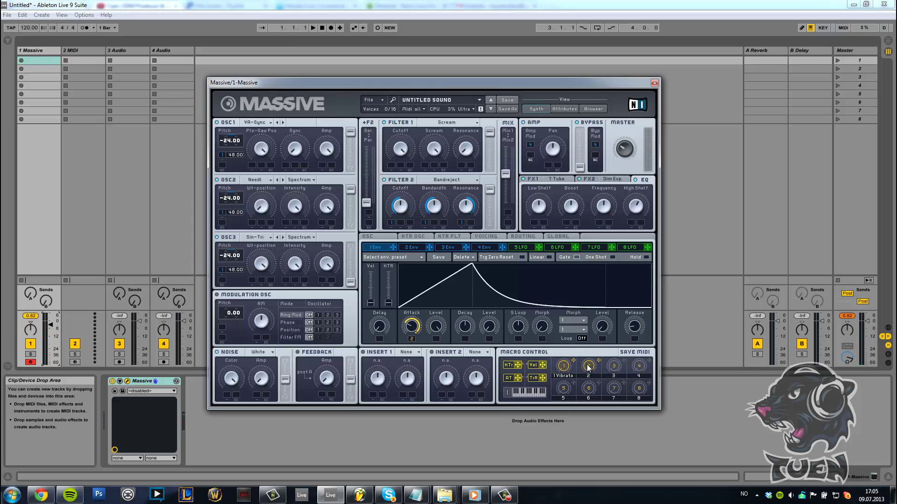
key(a)
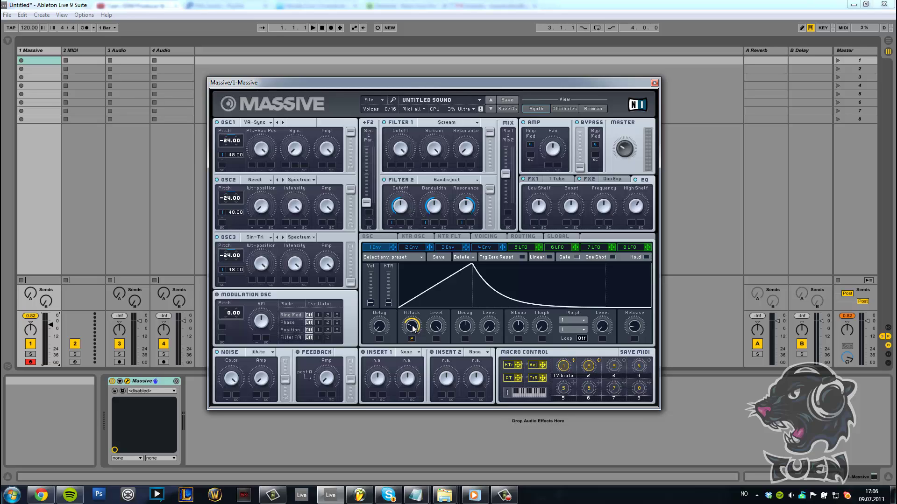
drag(412, 328, 420, 303)
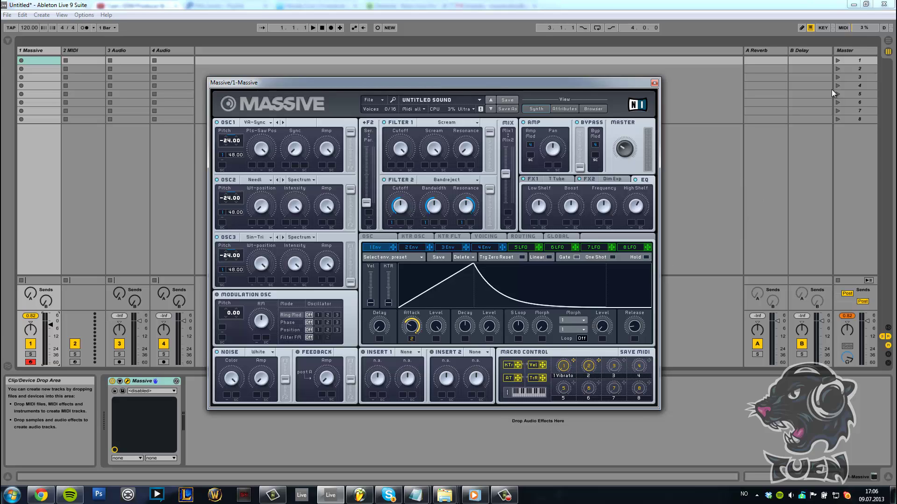
click(888, 41)
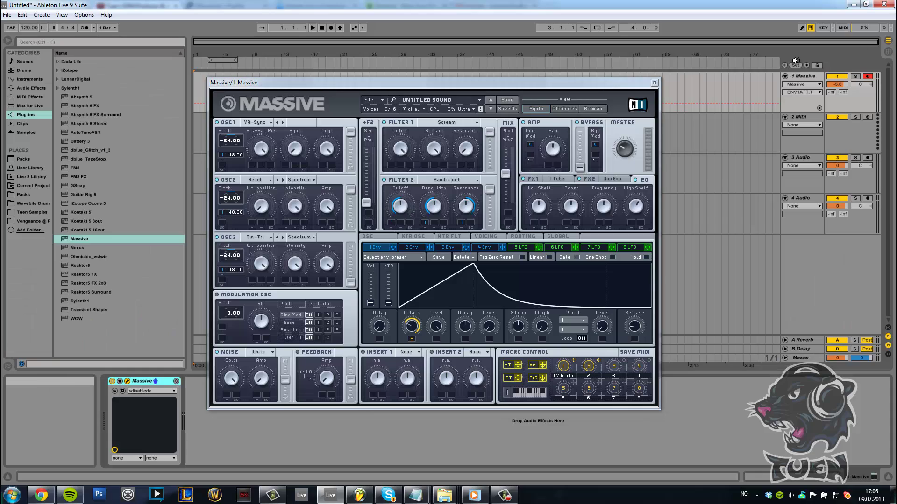
click(888, 51)
drag(622, 84, 623, 78)
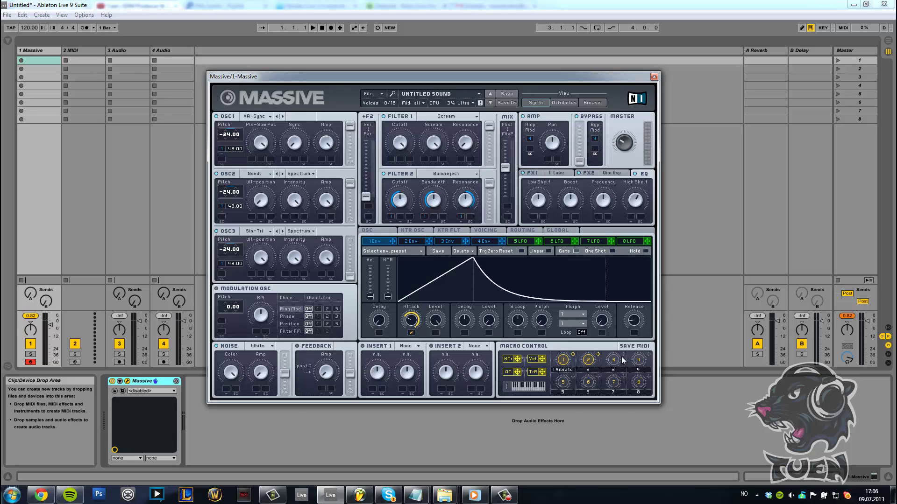
Assign macro 3 to OSC1's Pls-Saw Pos, redoing the first assignment
drag(623, 355, 253, 162)
right_click(251, 159)
click(255, 167)
drag(623, 355, 253, 161)
Switch to the media player and listen to the reference track from about 1:54, pausing it after the passage
click(474, 495)
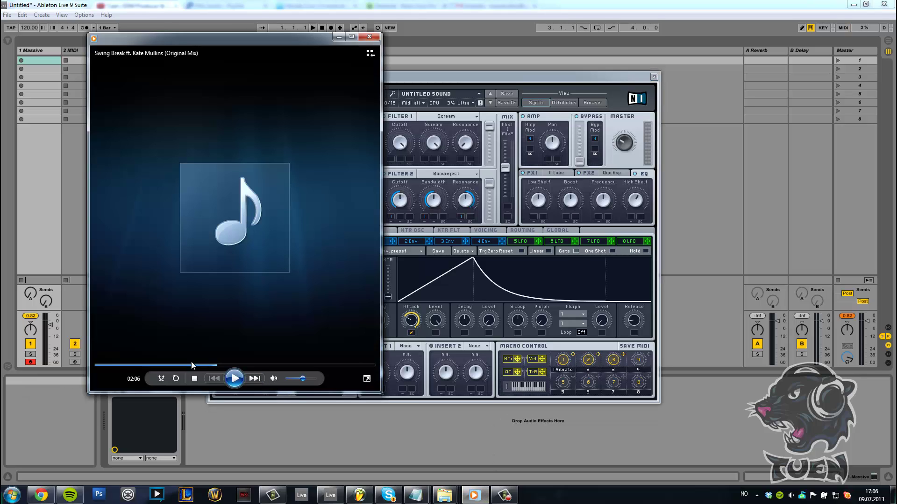
click(204, 366)
click(239, 380)
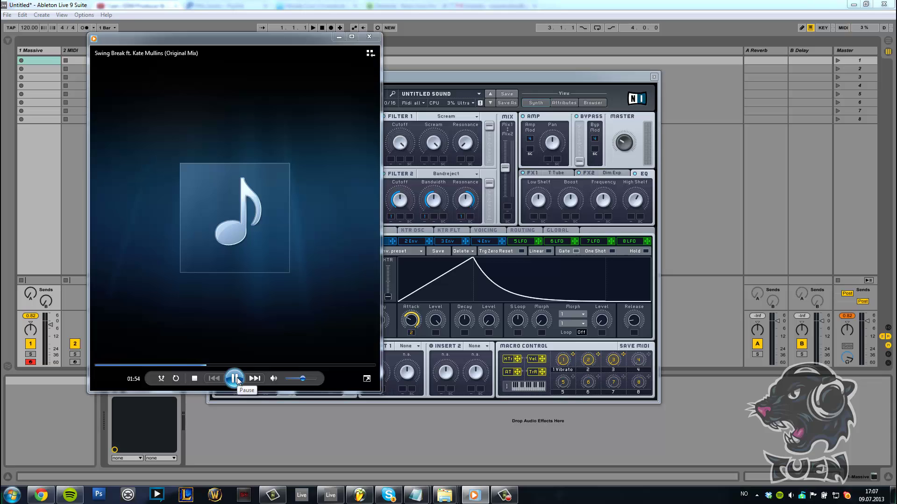
click(237, 377)
Return to Massive, raise the computer keyboard's octave by one and audition the patch
click(431, 77)
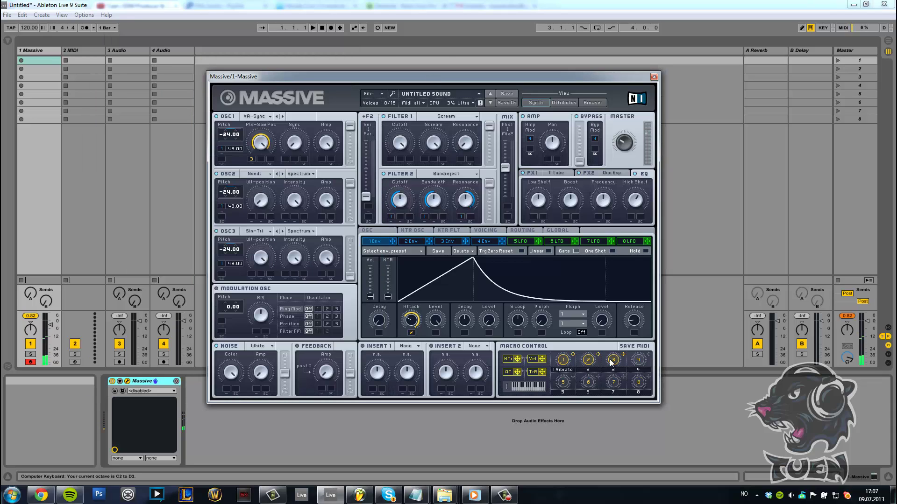
key(x)
key(a)
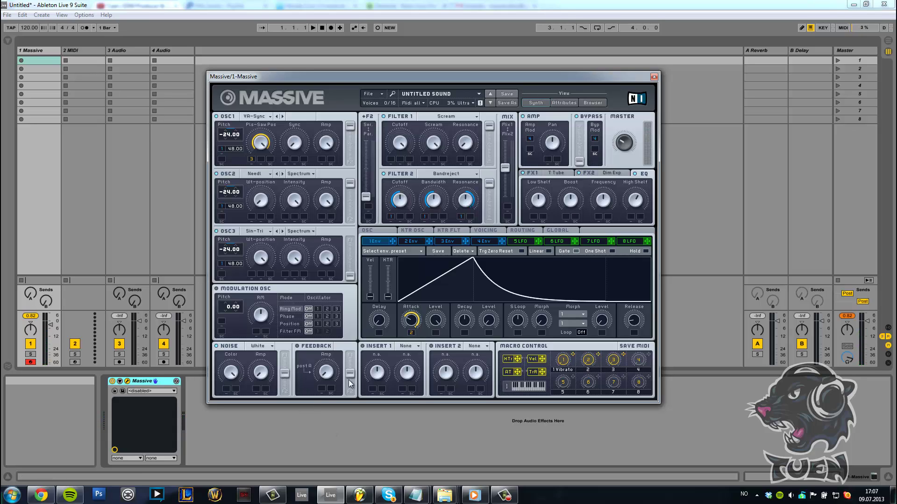
Show Live's browser and add the Ping Pong Delay audio effect after Massive
click(8, 40)
drag(226, 78, 279, 52)
click(32, 88)
scroll(99, 236, down, 1)
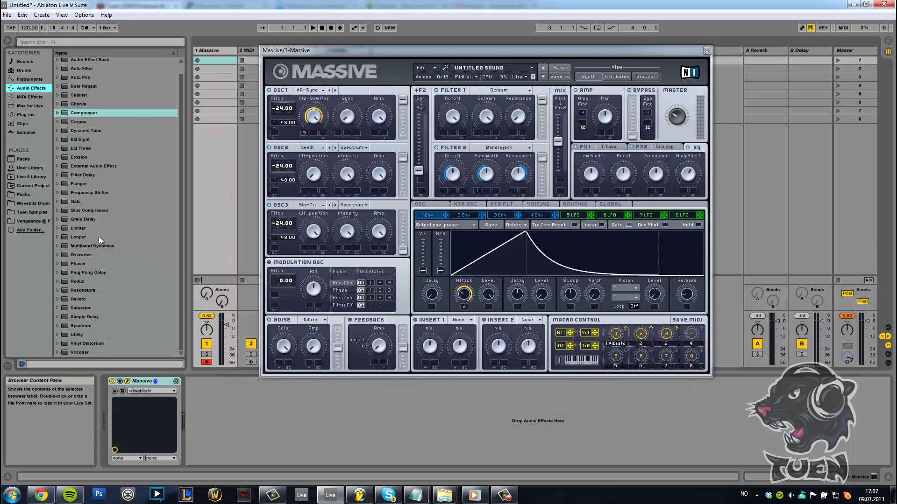
drag(89, 272, 220, 408)
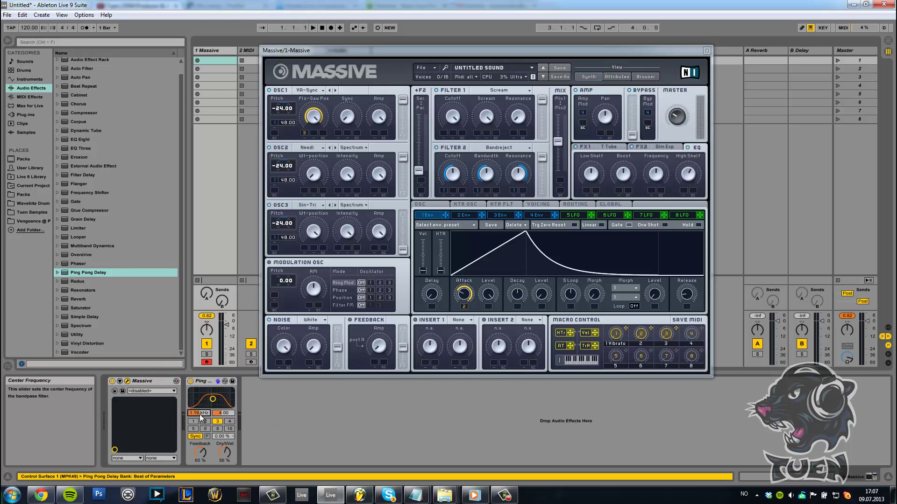
Set the Ping Pong Delay's center frequency to 1.50 kHz, Feedback to 35% and Dry/Wet to 22%
scroll(200, 414, up, 3)
scroll(228, 455, down, 4)
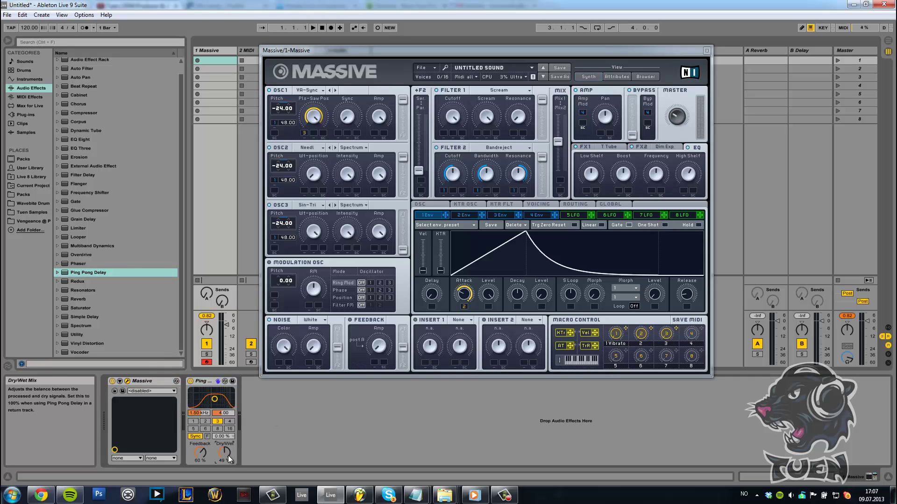
scroll(228, 456, down, 10)
scroll(199, 453, down, 3)
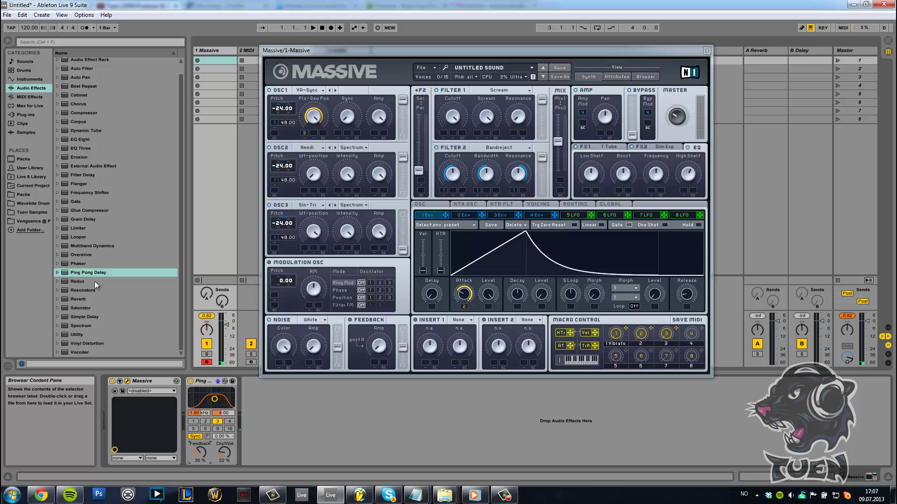
Try an Overdrive effect with 18% Drive and a 1.45 kHz center frequency, and remove it from the chain
double_click(80, 255)
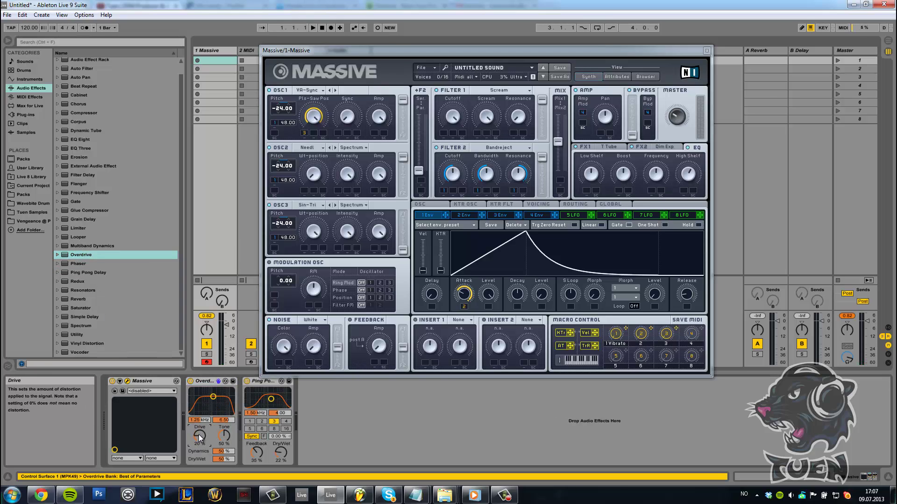
drag(199, 436, 196, 421)
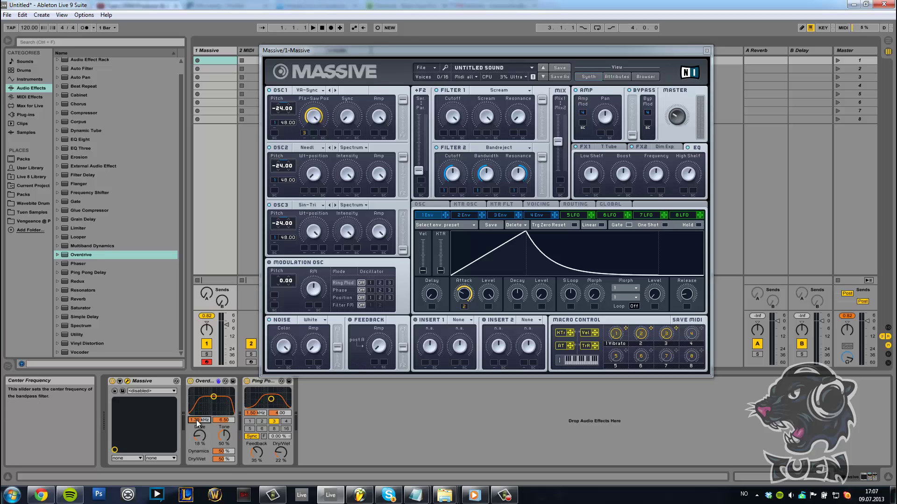
click(200, 380)
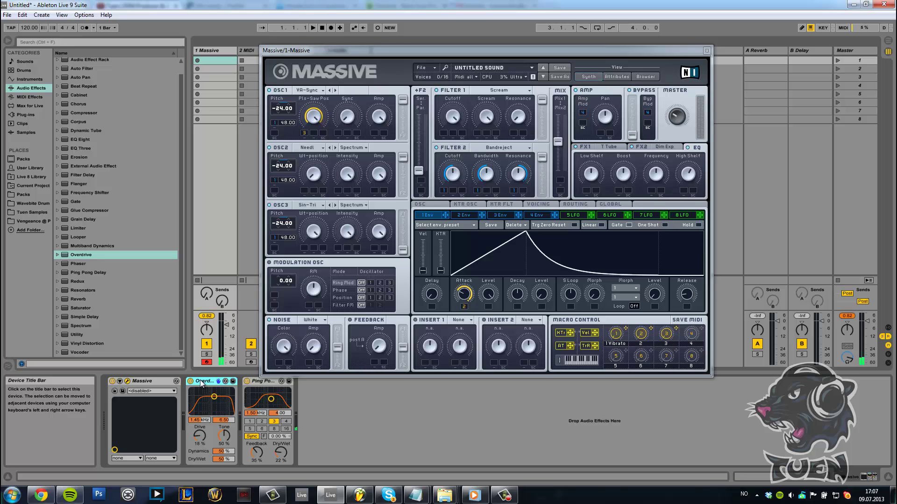
key(Delete)
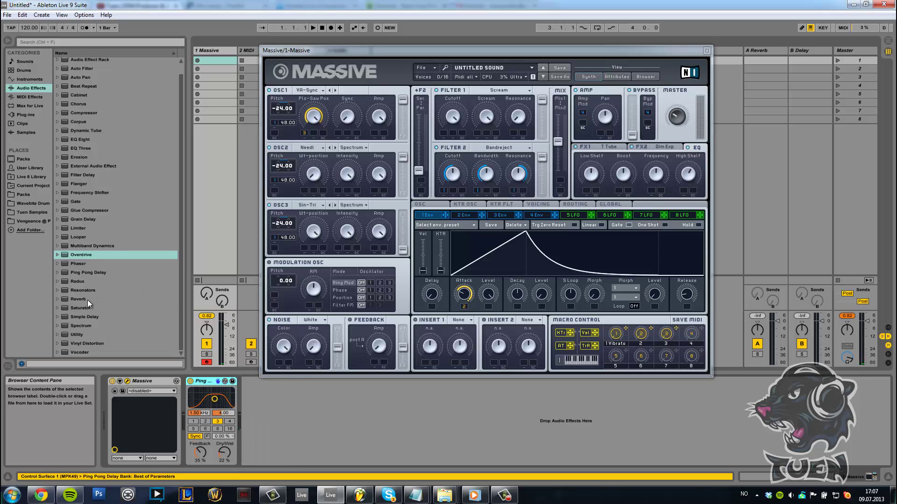
Insert a Reverb before the delay with Lo Cut on, Hi Cut off, a smaller Size and 33% Dry/Wet
drag(87, 300, 213, 413)
click(197, 396)
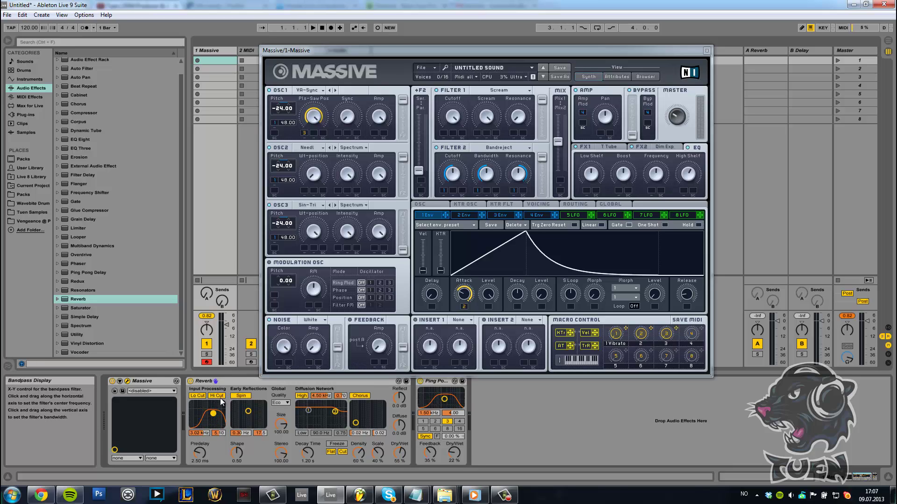
click(217, 396)
drag(281, 425, 284, 437)
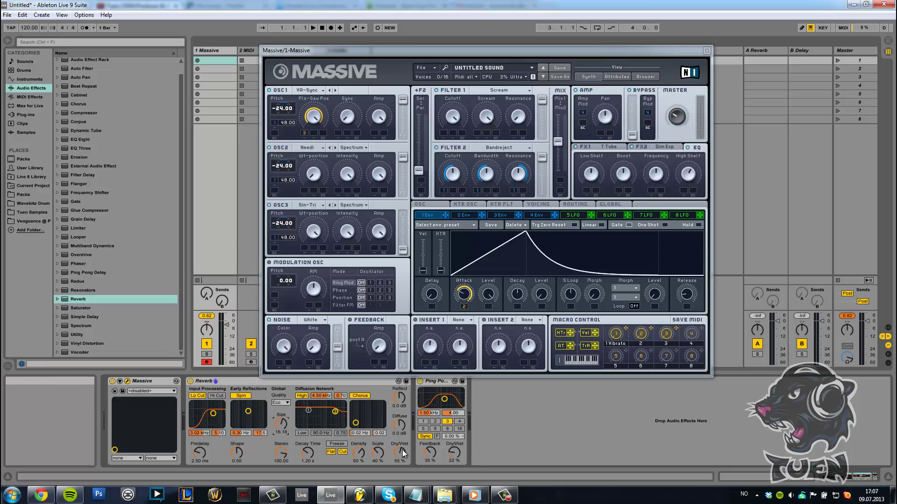
drag(399, 449, 400, 452)
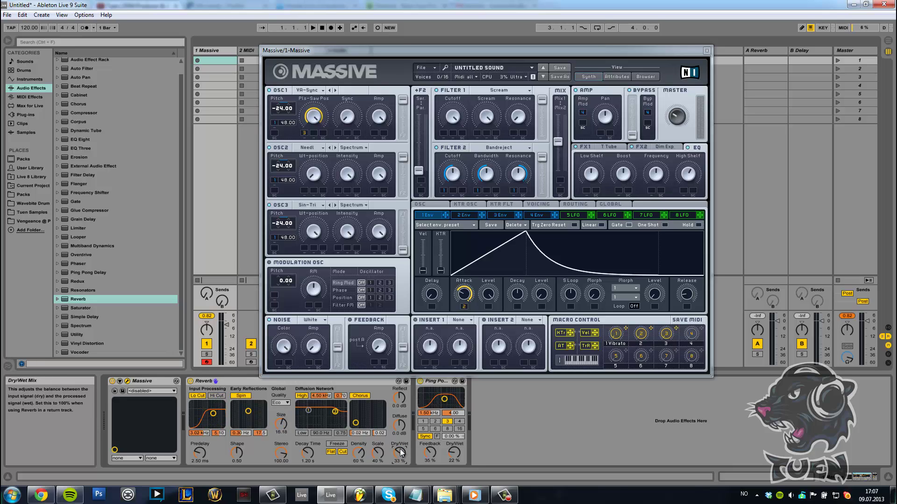
Delete the Reverb and the Ping Pong Delay from the track's device chain
click(253, 382)
key(Delete)
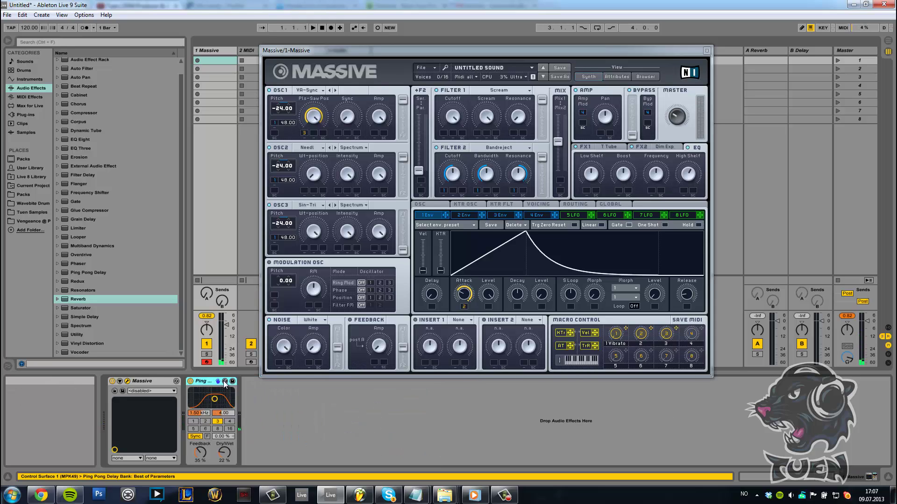
key(Delete)
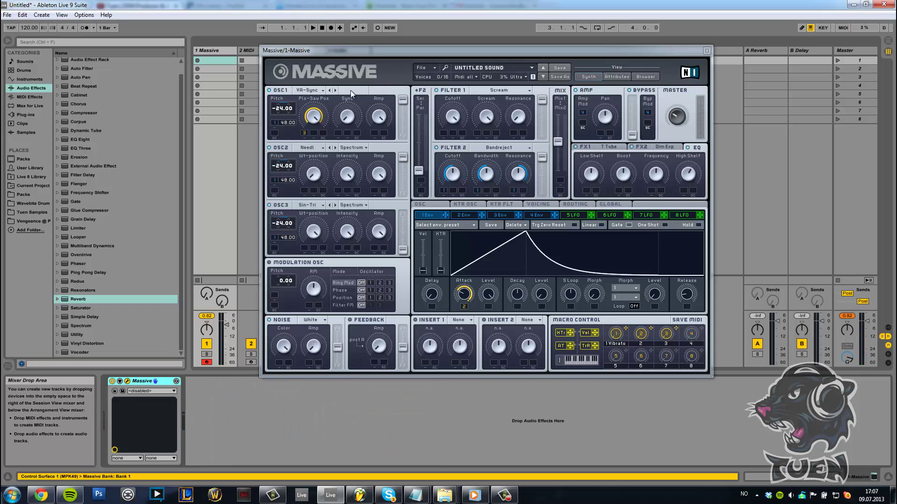
drag(382, 47, 356, 63)
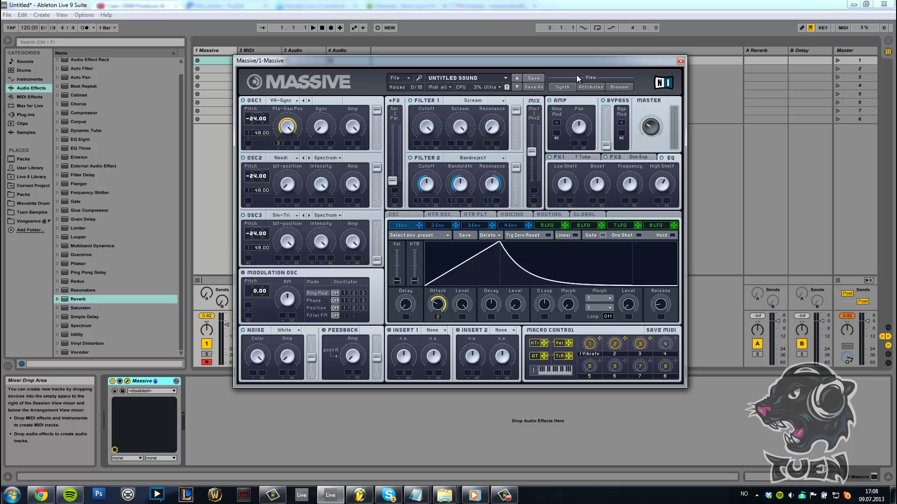
click(532, 87)
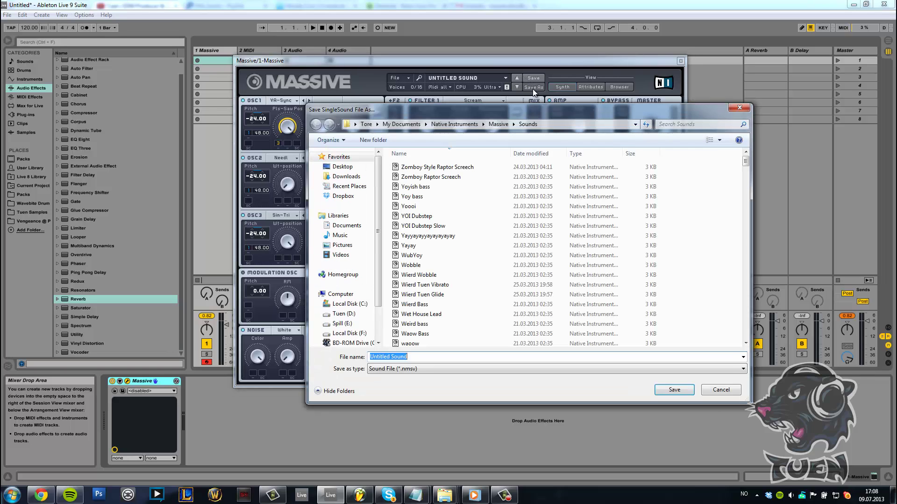
text(Lazer Tuen)
key(ctrl+a)
key(BackSpace)
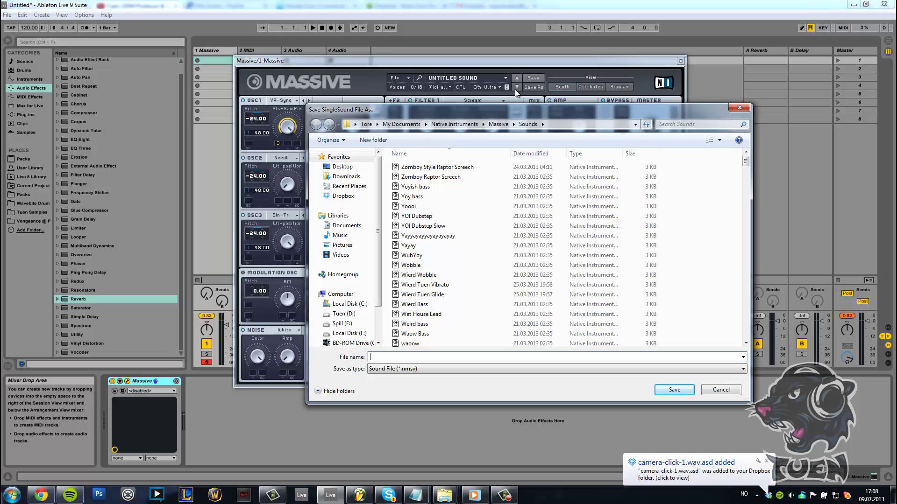
click(722, 390)
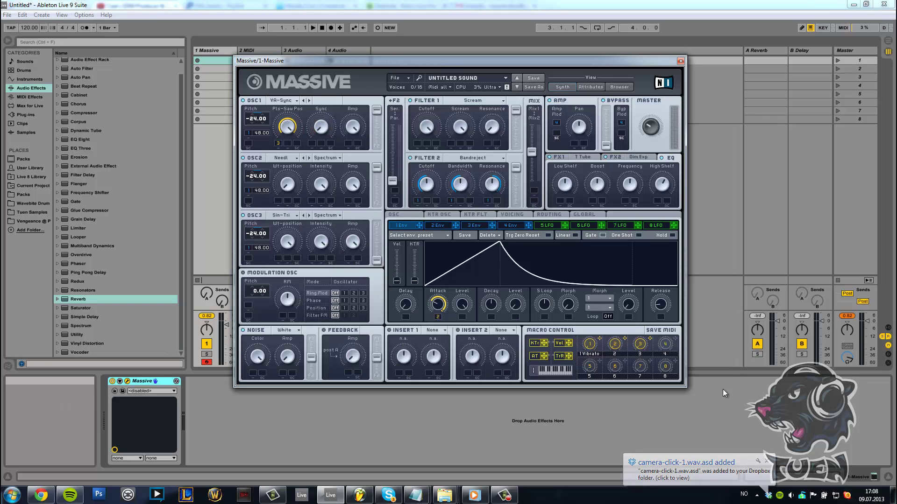